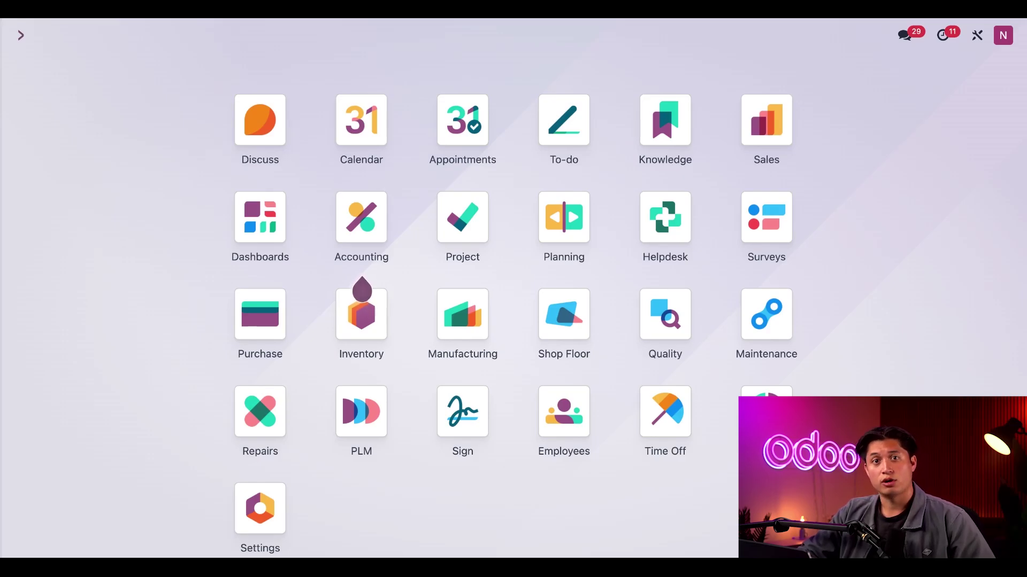
# Open the Computer Essentials Kit bill of materials and review its Power Supply, Computer Case and Cooling Fan components.
pyautogui.click(480, 329)
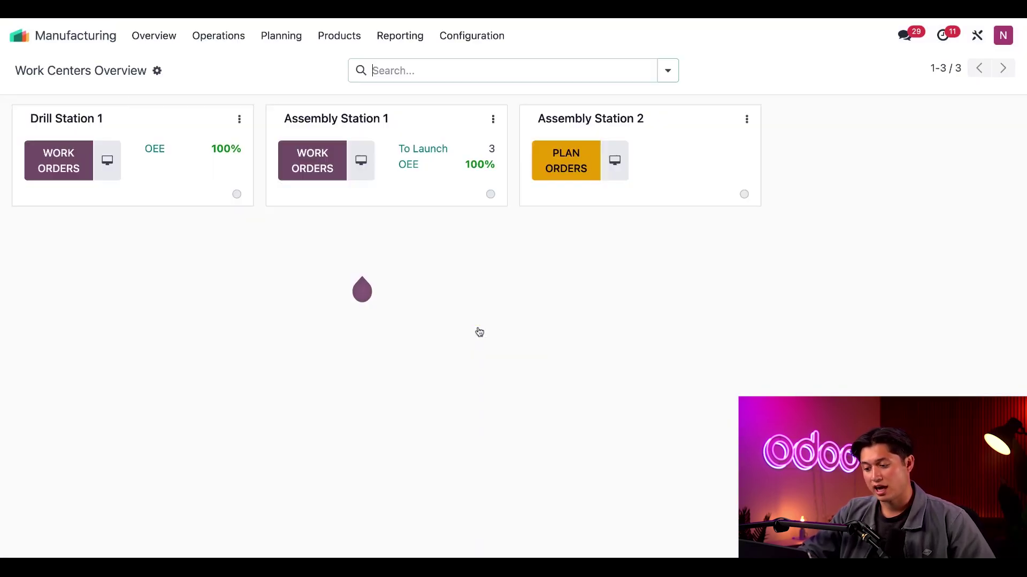
pyautogui.click(353, 34)
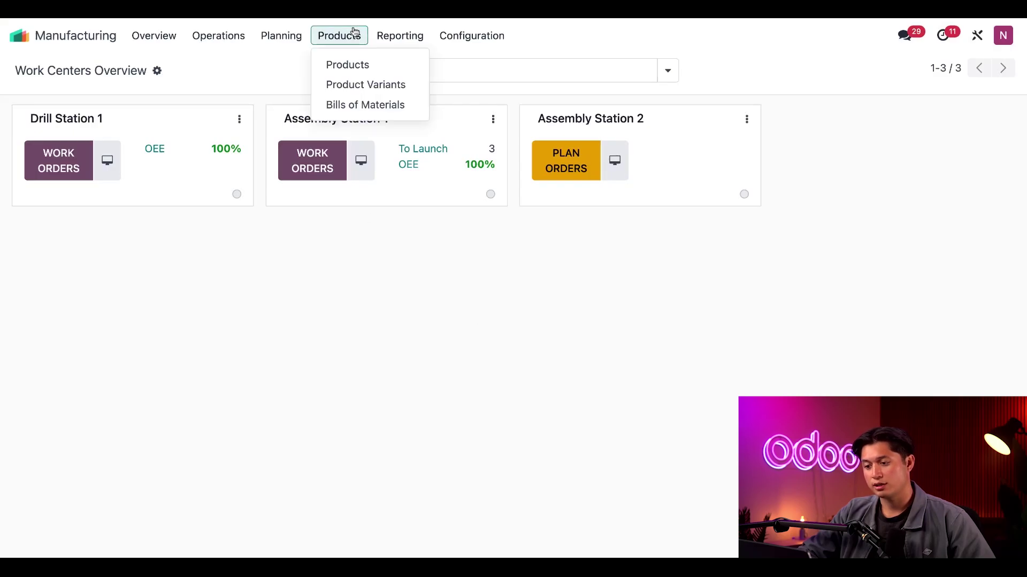
pyautogui.click(357, 105)
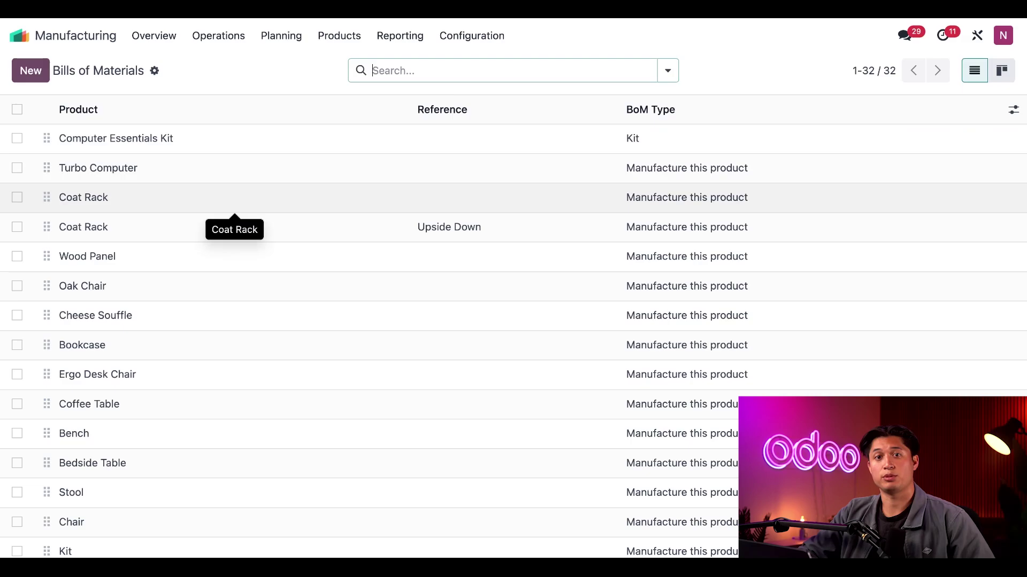
pyautogui.click(364, 151)
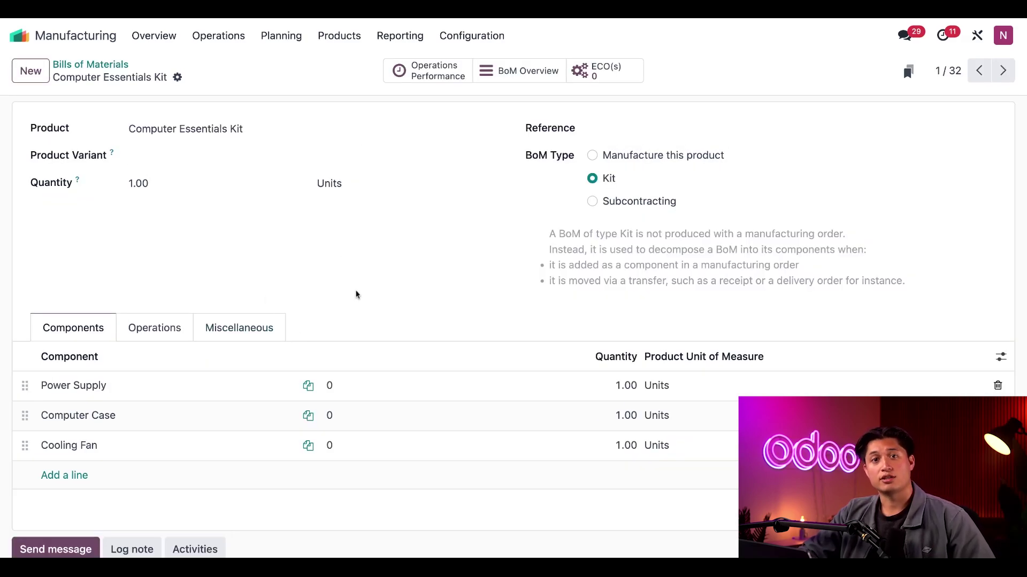
pyautogui.scroll(-1, 357, 295)
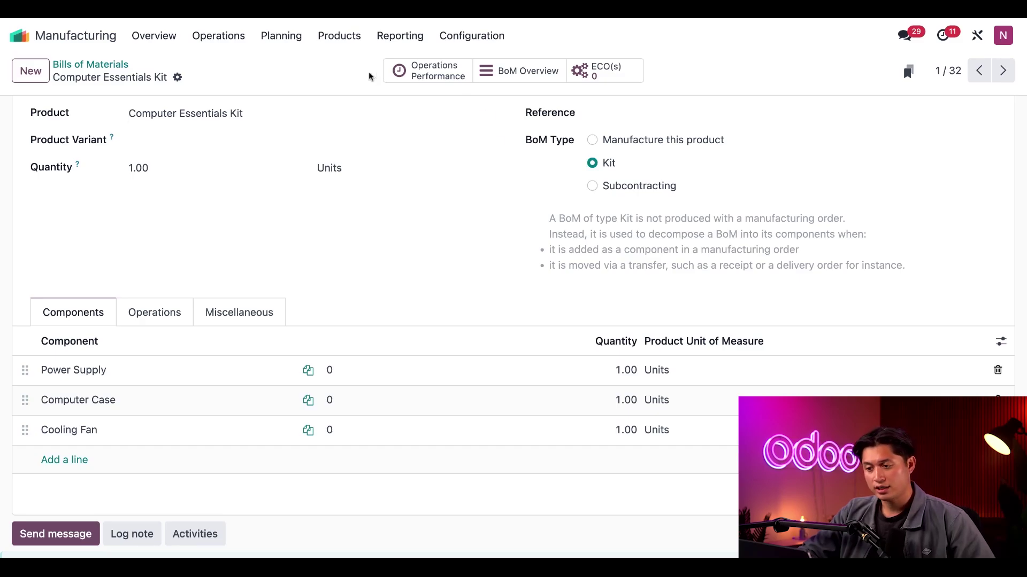
# Browse the product catalogue showing Computer Essentials Kit and its components at 100 units on hand.
pyautogui.click(336, 36)
pyautogui.click(345, 65)
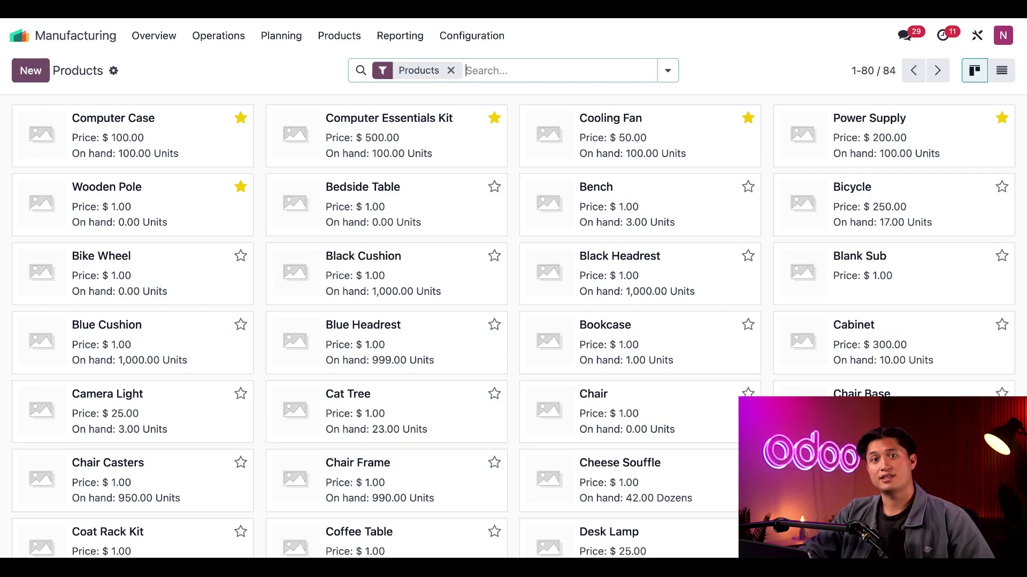
# Start a new Sales quotation and select the existing customer.
pyautogui.click(19, 36)
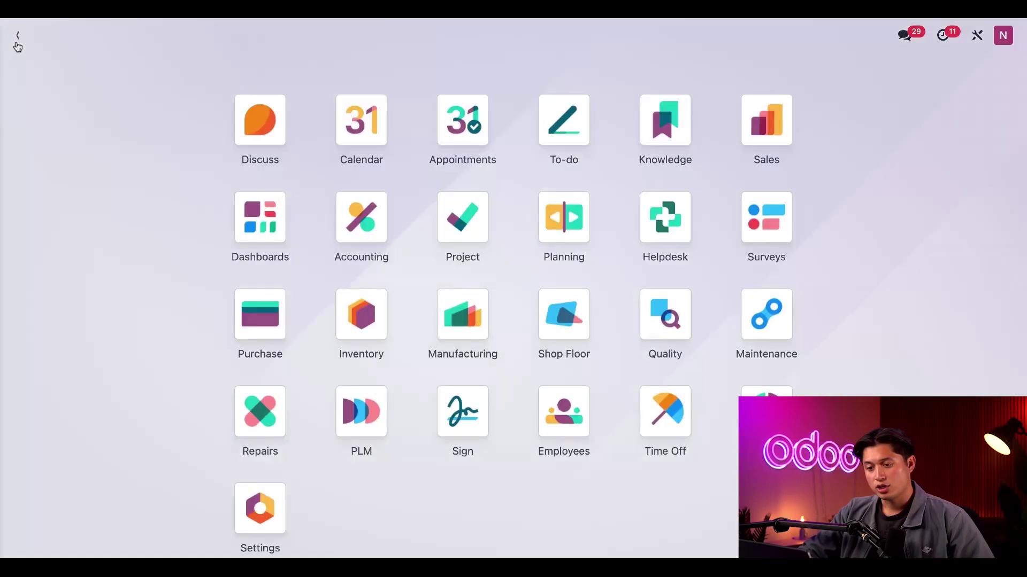
pyautogui.click(765, 132)
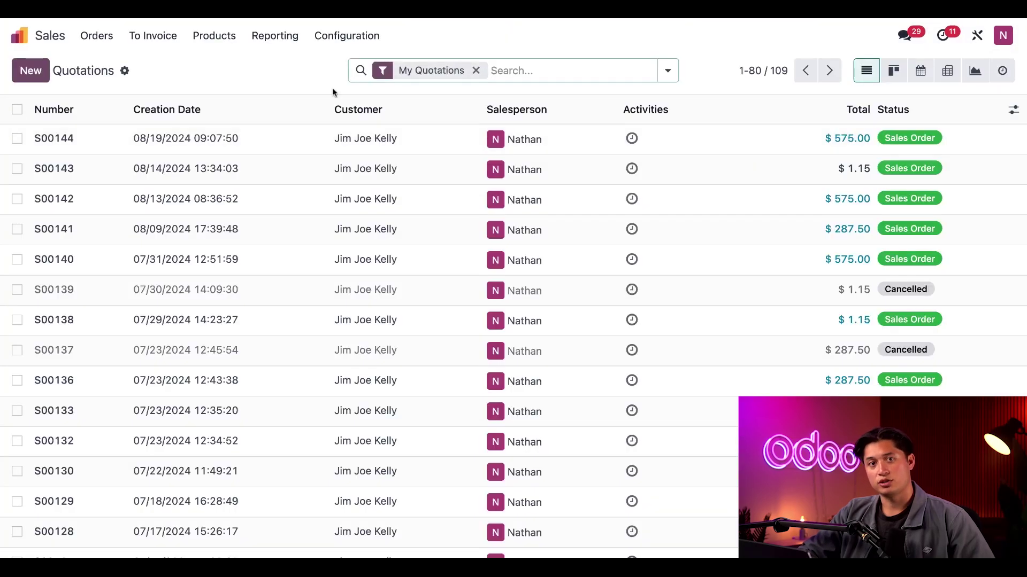
pyautogui.click(30, 77)
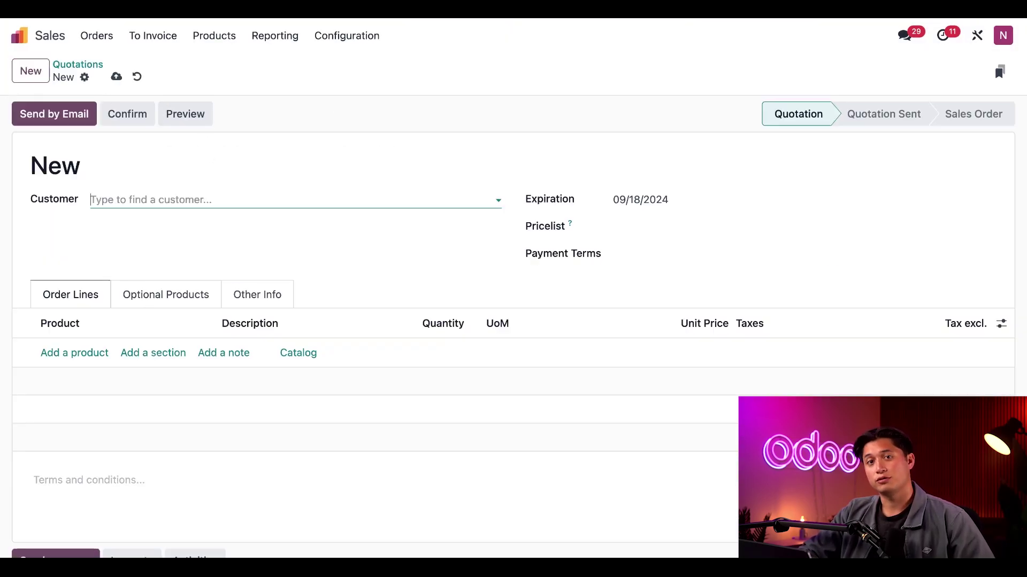
pyautogui.write('Jim')
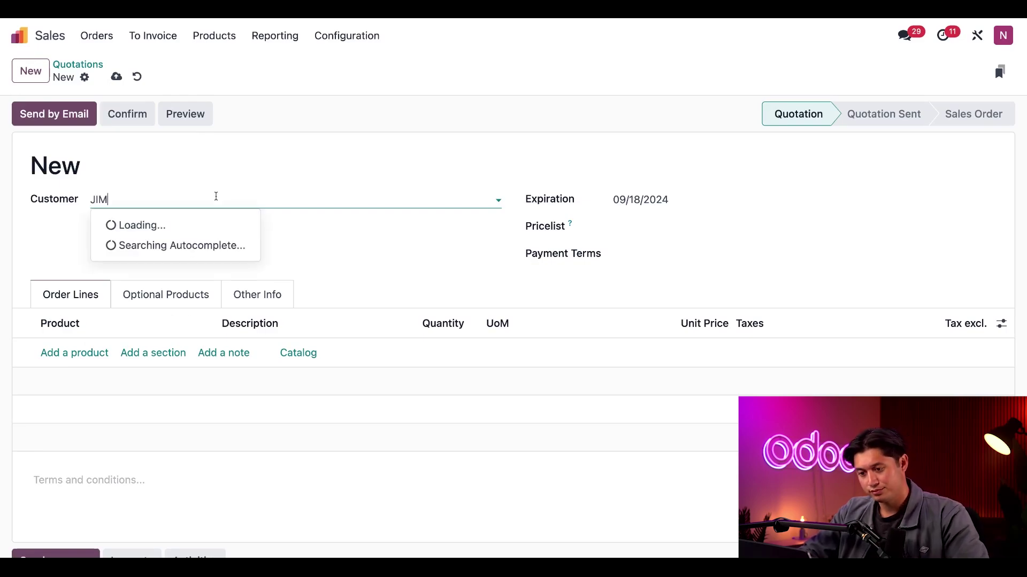
pyautogui.click(206, 229)
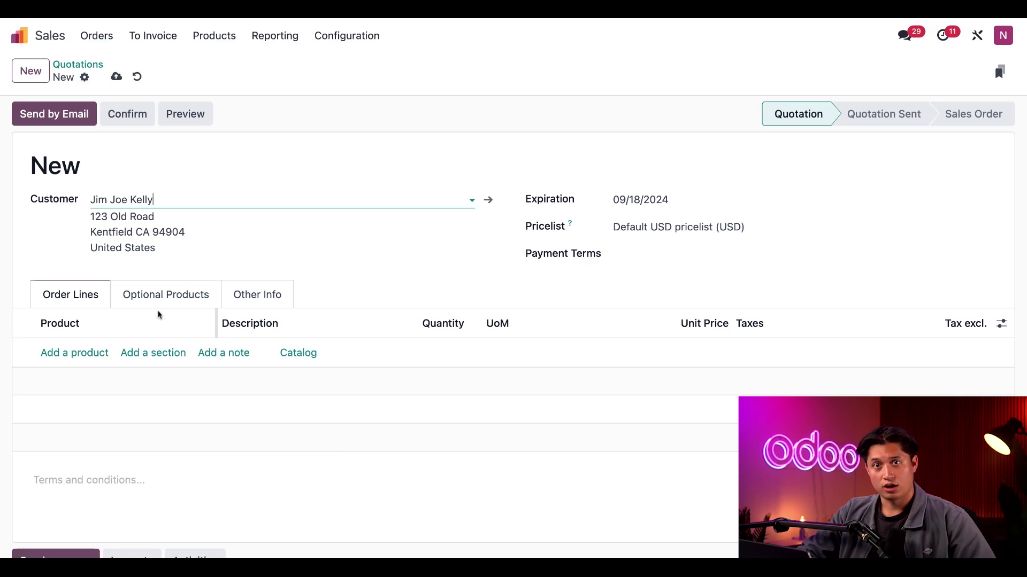
# Add an order line for Computer Essentials Kit, 1 unit at 500.00.
pyautogui.click(80, 353)
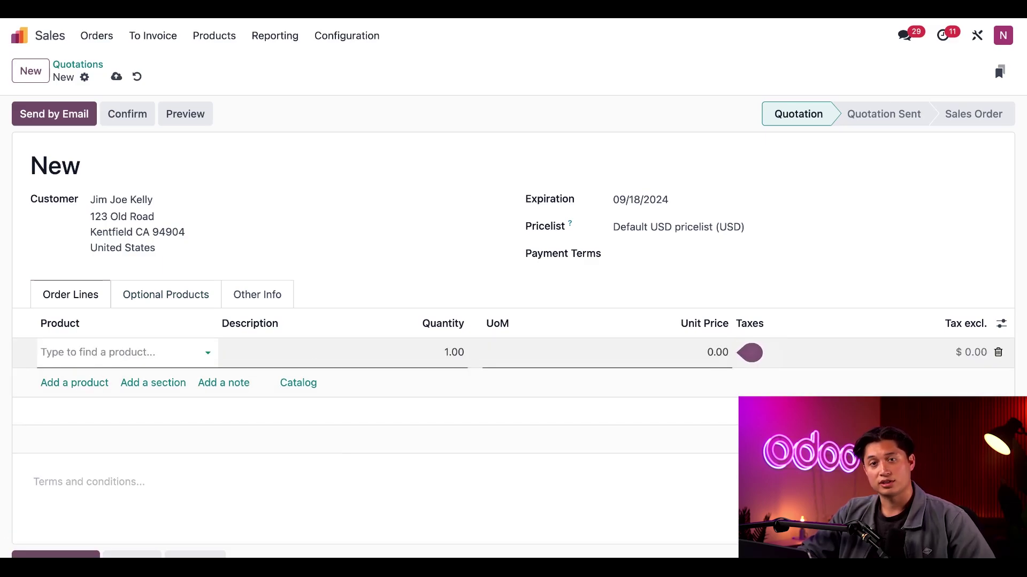
pyautogui.click(123, 358)
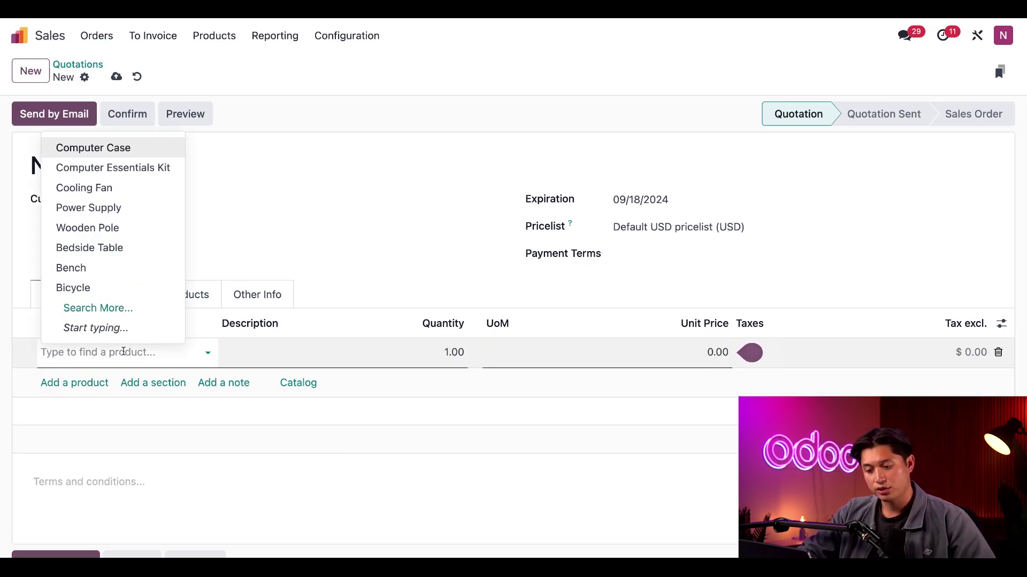
pyautogui.click(117, 168)
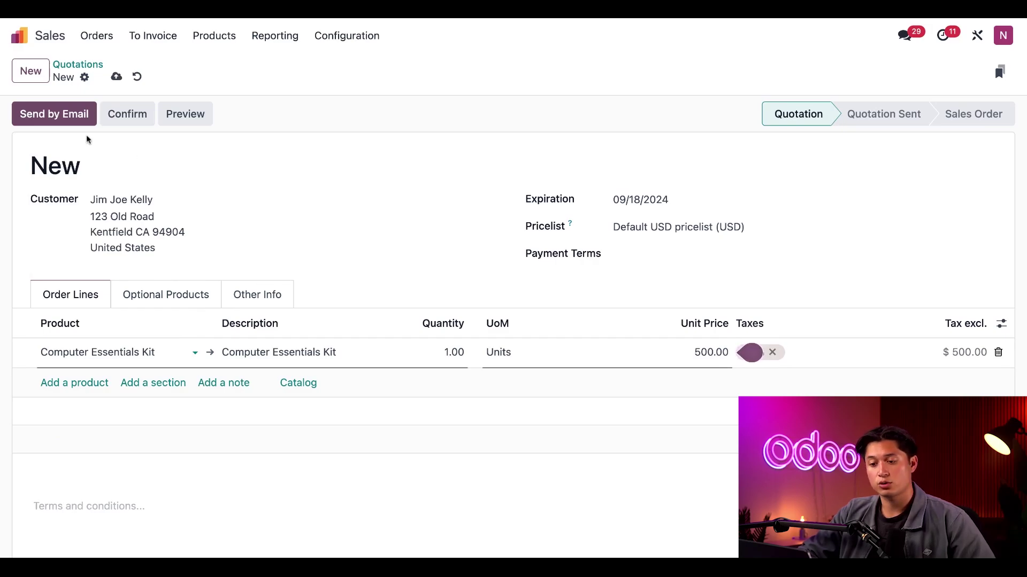
# Confirm the kit quotation, creating sales order S00145 and its delivery.
pyautogui.click(119, 114)
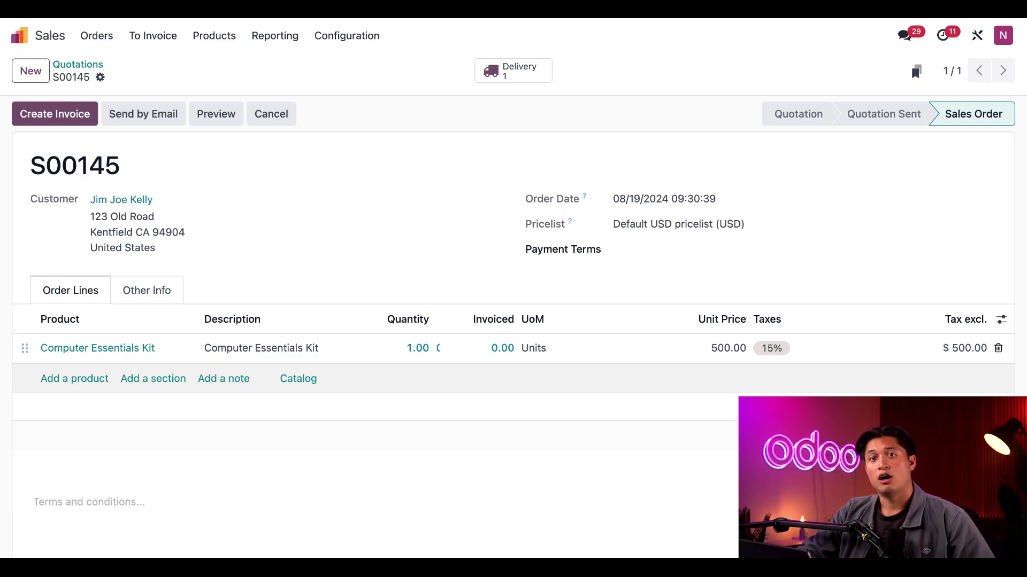
# Validate delivery WH/OUT/00110 of Power Supply, Computer Case and Cooling Fan, then return home.
pyautogui.click(527, 77)
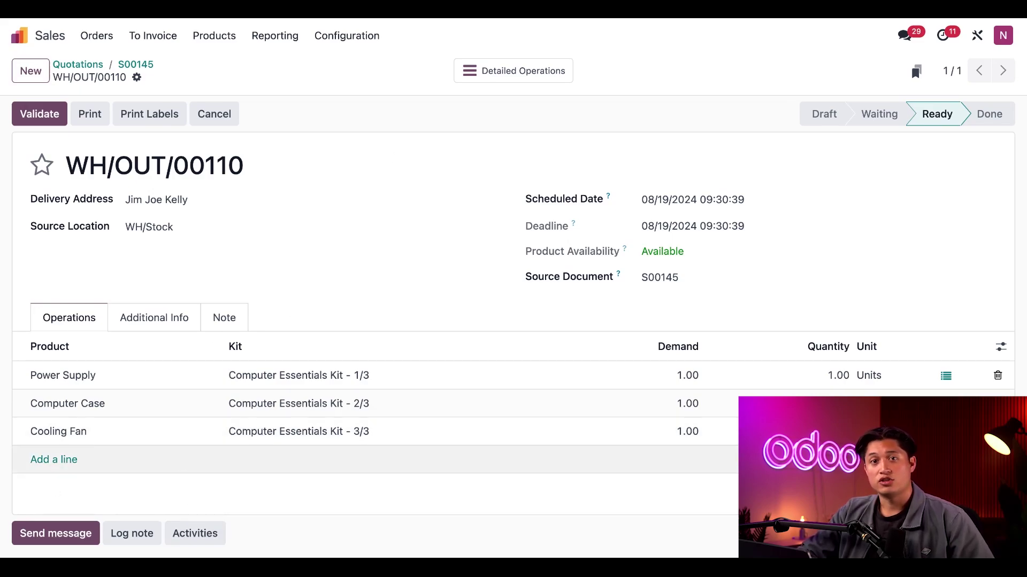
pyautogui.click(48, 113)
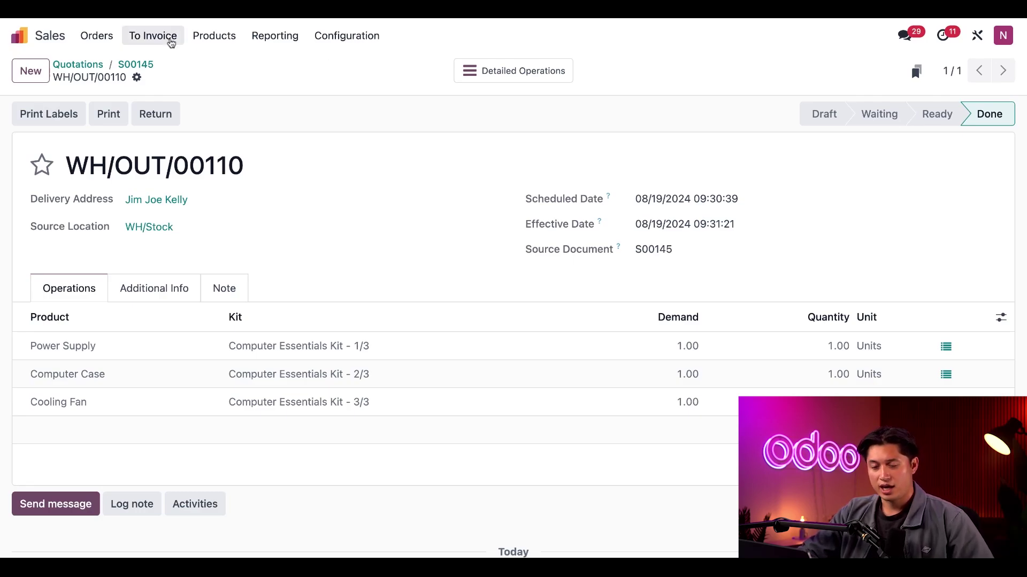
pyautogui.click(19, 36)
# Open the Turbo Computer bill of materials using Computer Essentials Kit and Turbo Computer Kit, 1.00 each.
pyautogui.click(502, 302)
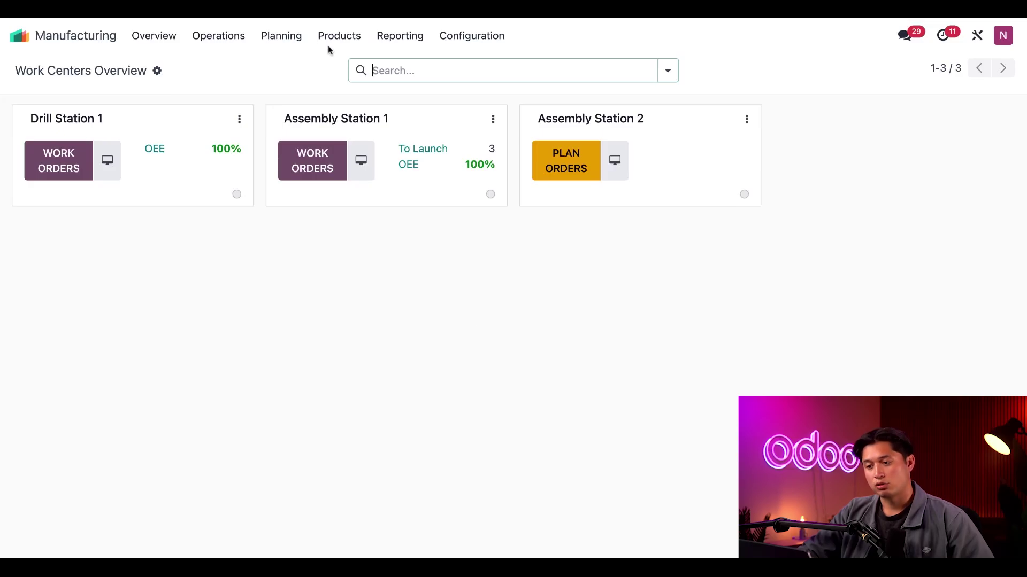
pyautogui.click(339, 36)
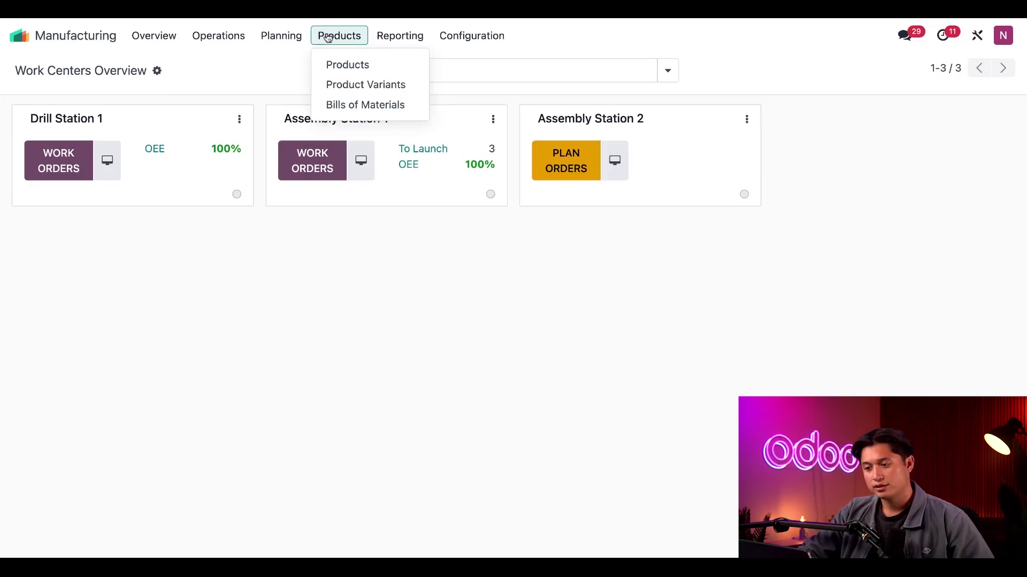
pyautogui.click(350, 106)
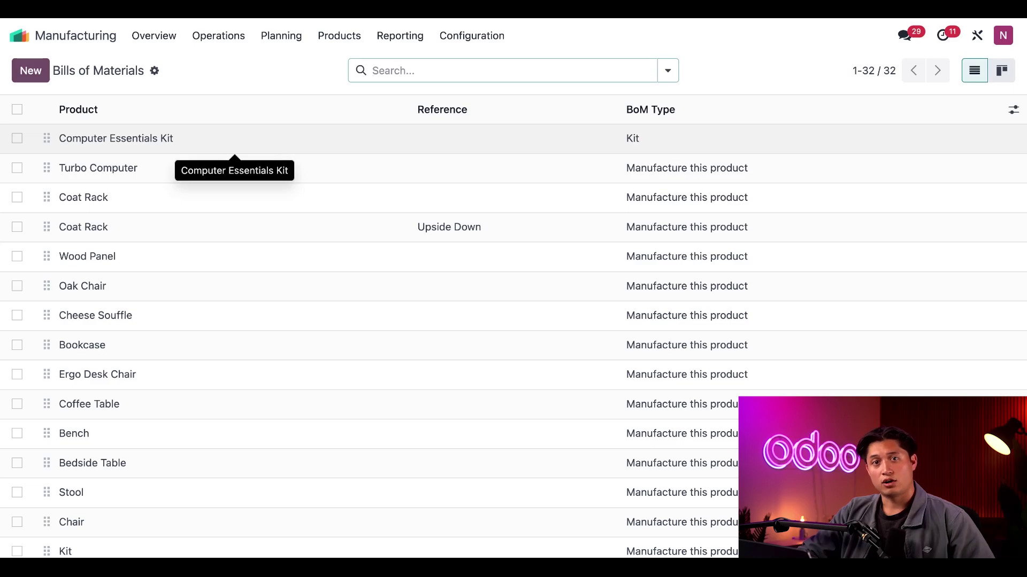
pyautogui.click(276, 175)
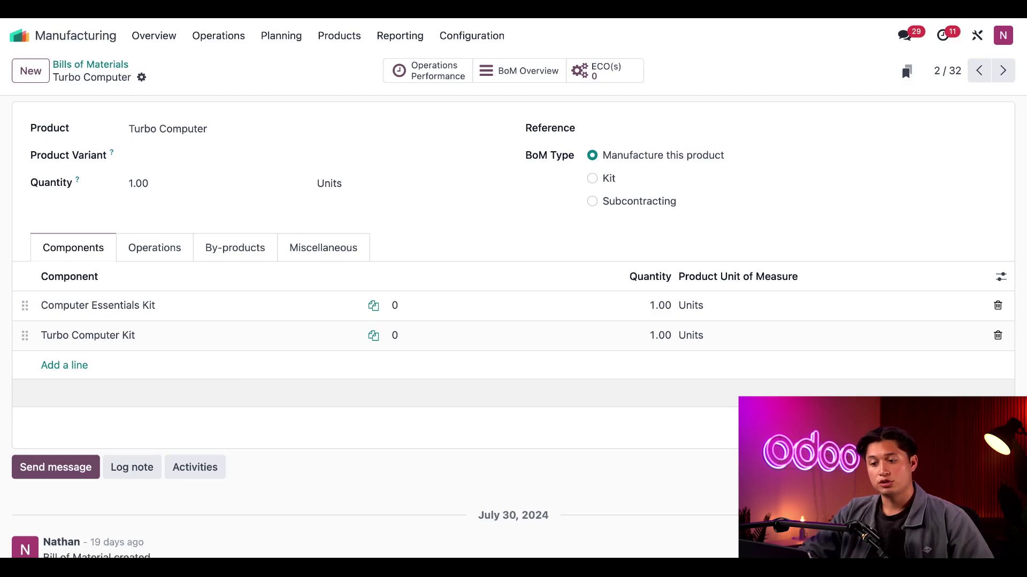
# Create a manufacturing order for Turbo Computer, filling six component lines at 1.00 each.
pyautogui.click(213, 38)
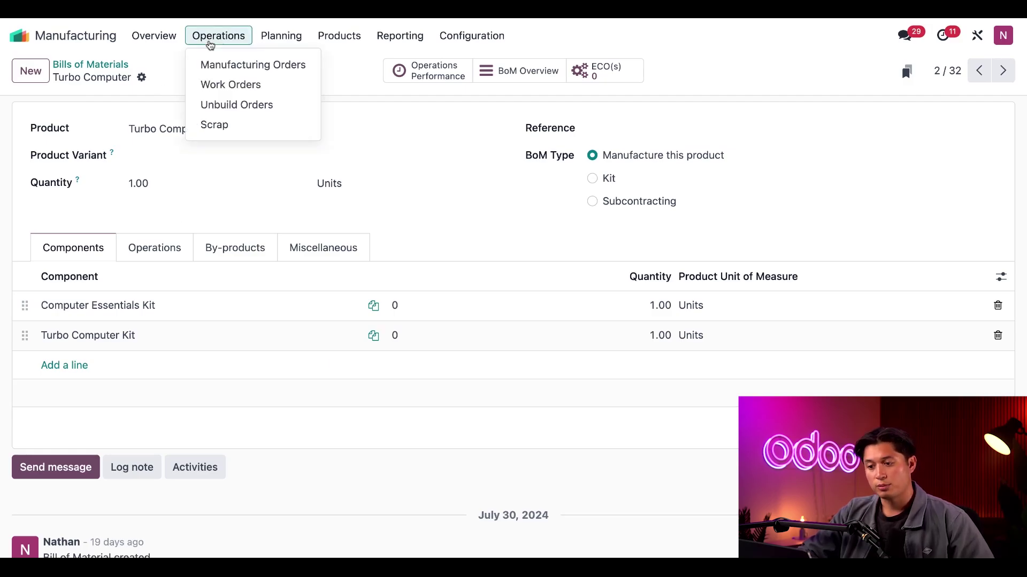
pyautogui.click(227, 65)
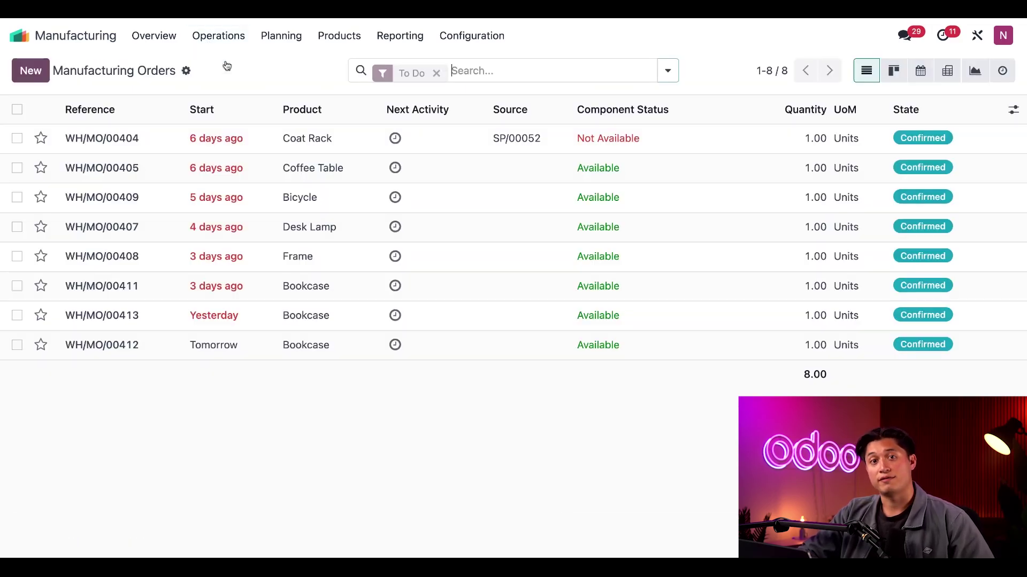
pyautogui.click(31, 71)
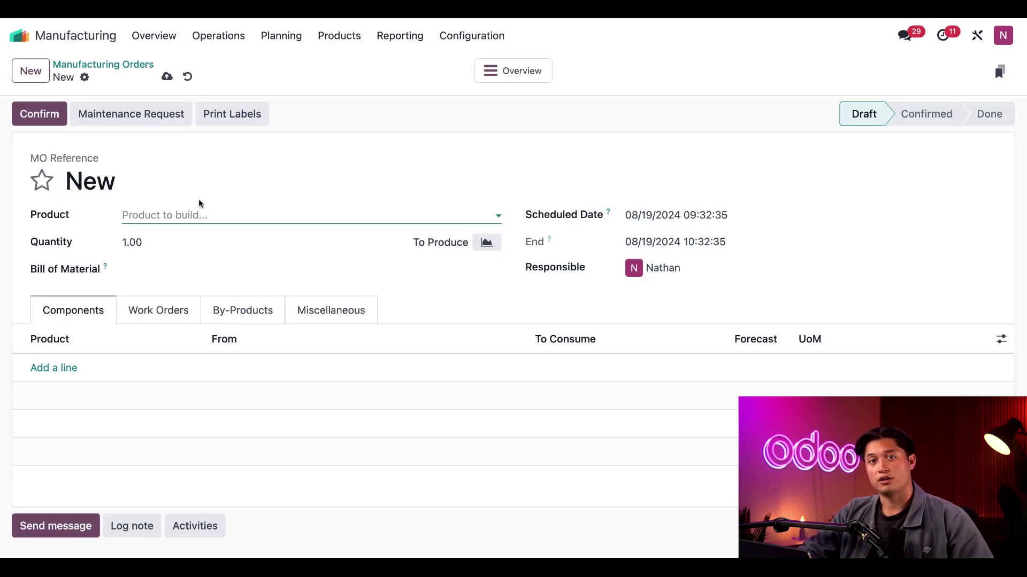
pyautogui.click(205, 212)
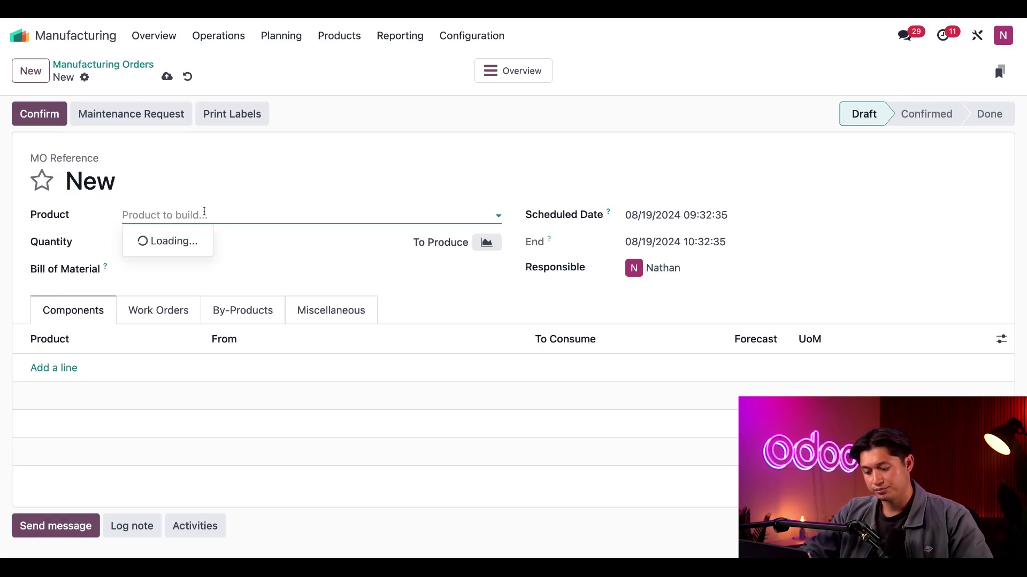
pyautogui.write('turb')
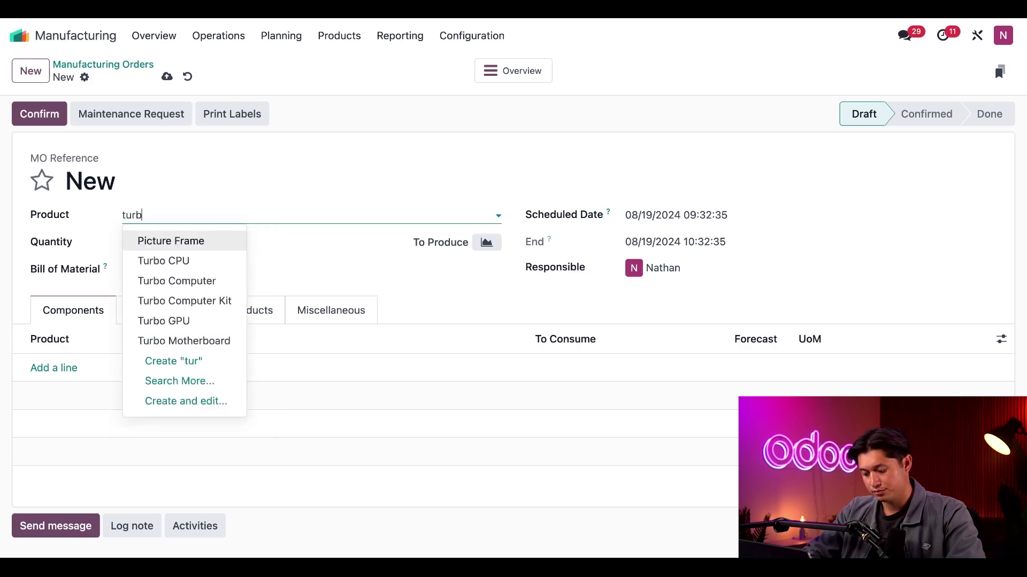
pyautogui.write('o')
pyautogui.click(207, 260)
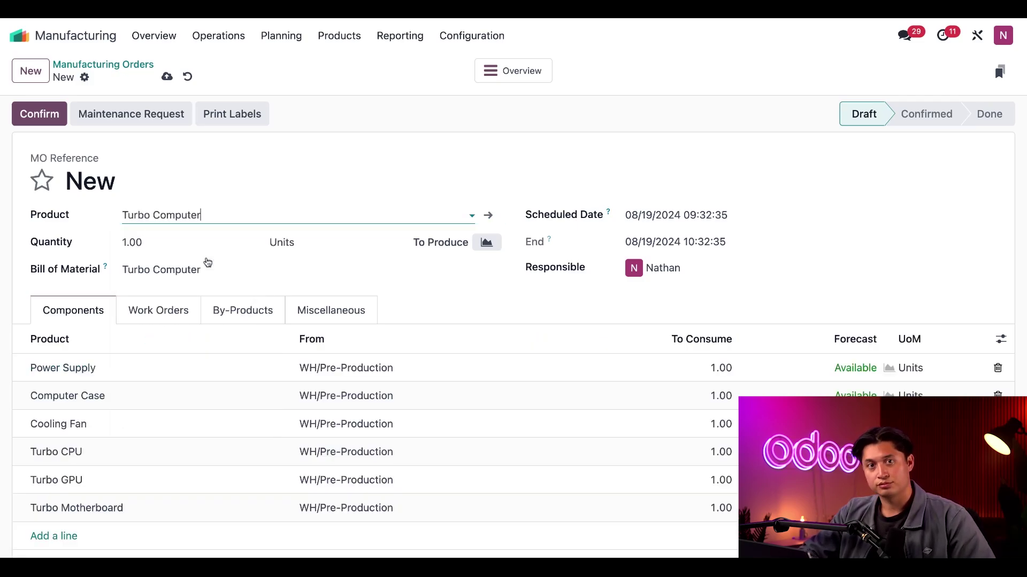